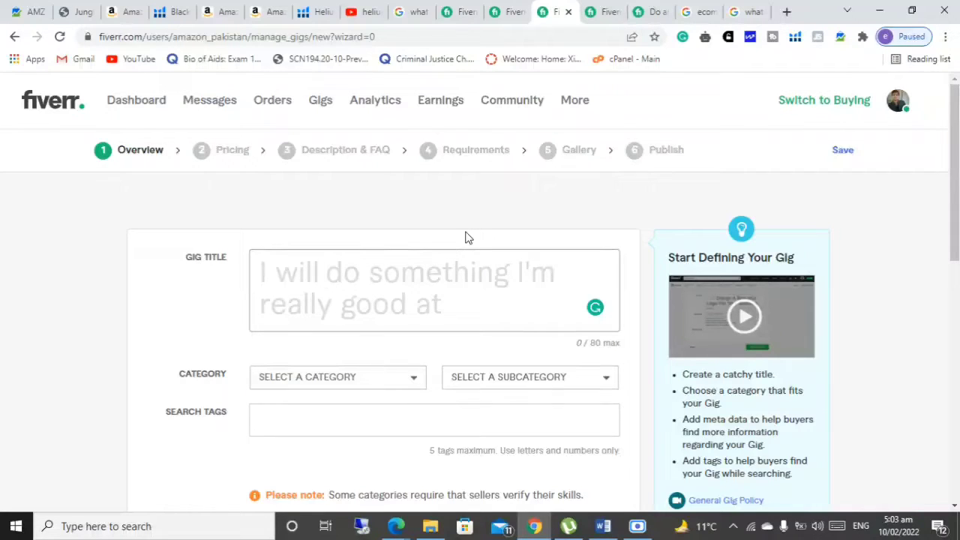
Check how many services the marketplace search for "amazon product research" offers
{"action": "left_click", "coordinate": [462, 9]}
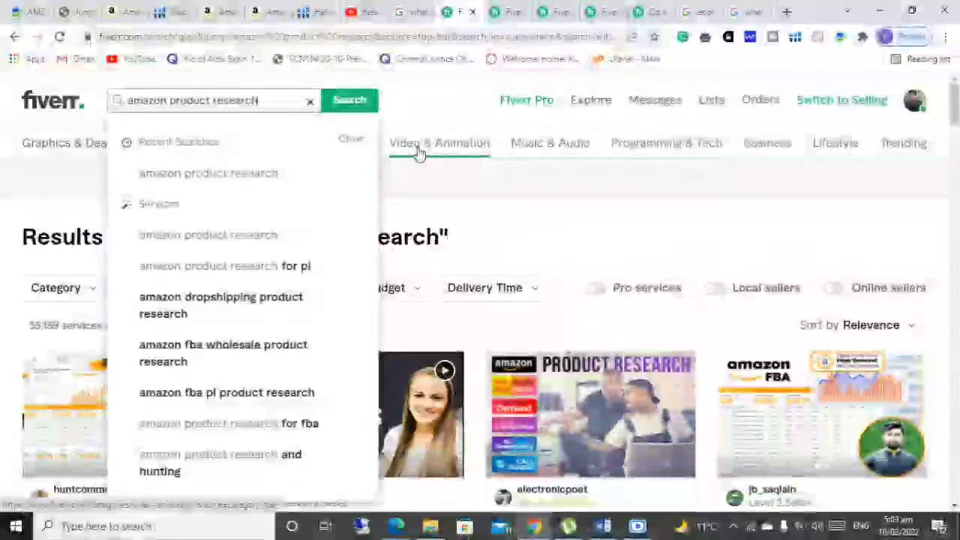
{"action": "left_click_drag", "start_coordinate": [258, 100], "coordinate": [129, 102]}
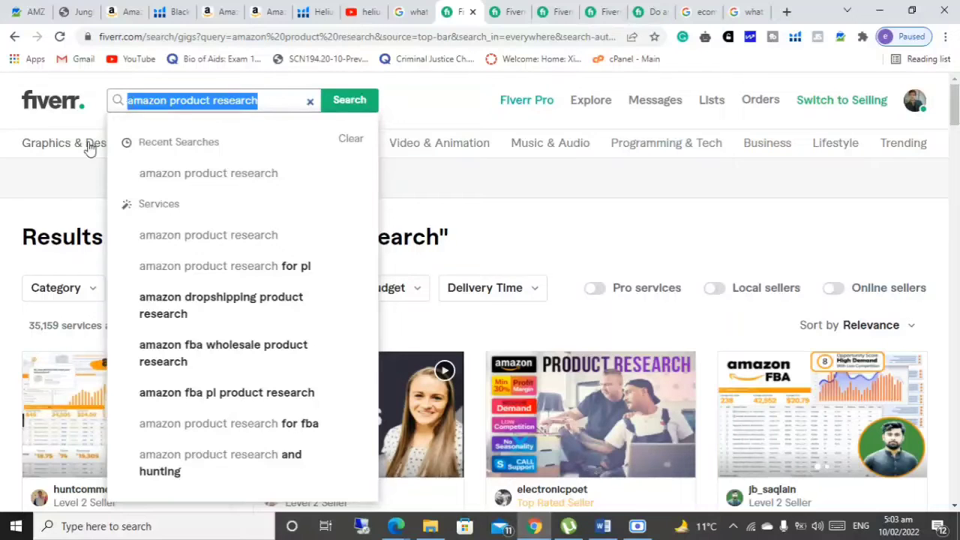
{"action": "left_click", "coordinate": [52, 191]}
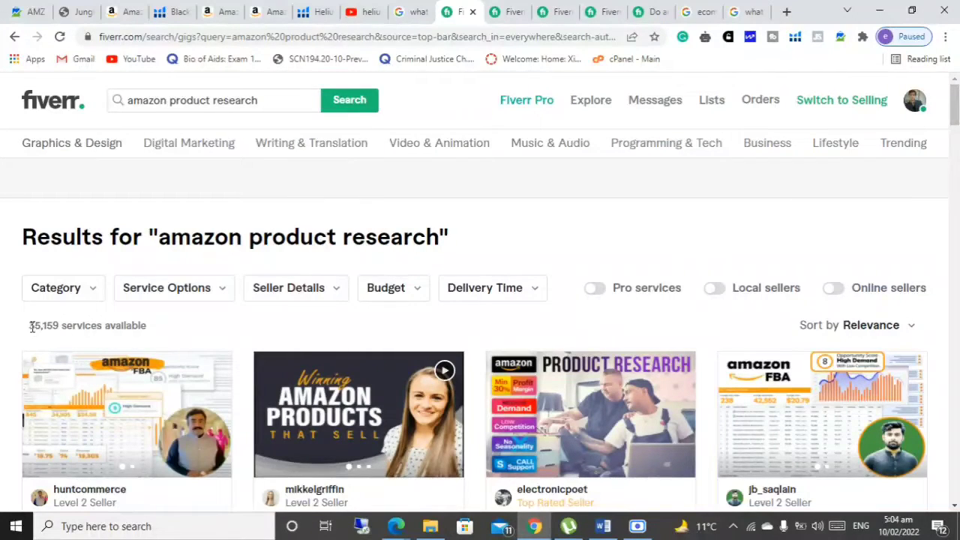
{"action": "left_click_drag", "start_coordinate": [30, 330], "coordinate": [147, 325]}
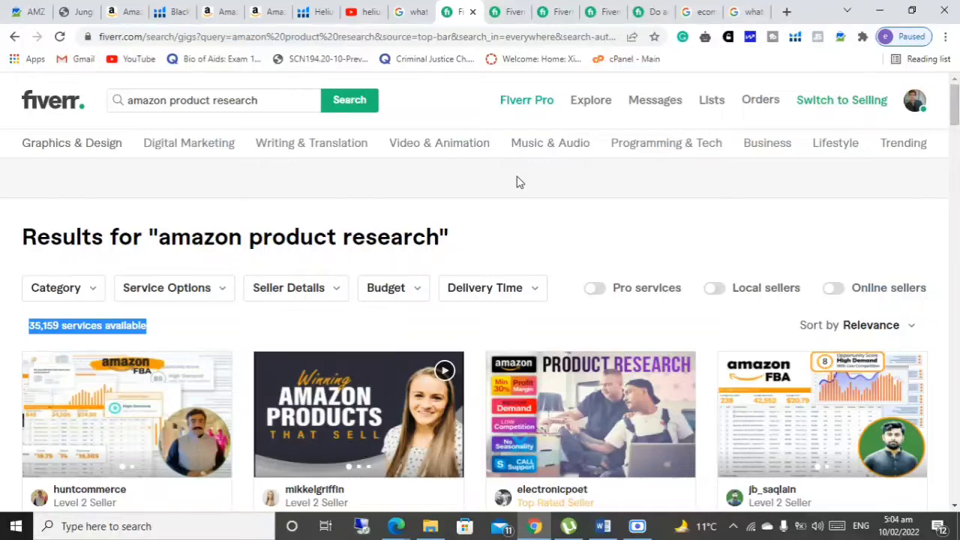
Review the search suggestions for "amazon product research" and check the number of services for "amazon product research for pl"
{"action": "left_click", "coordinate": [513, 12]}
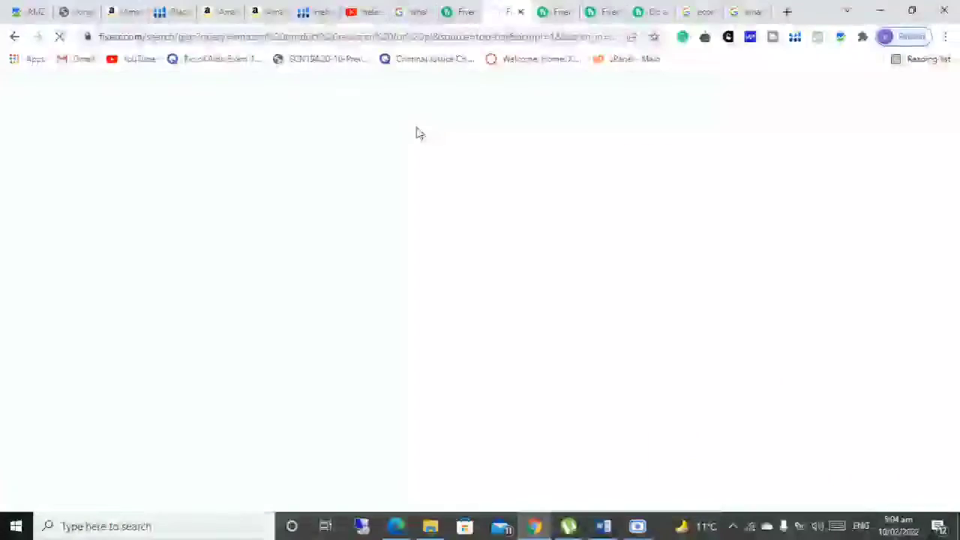
{"action": "left_click", "coordinate": [474, 8]}
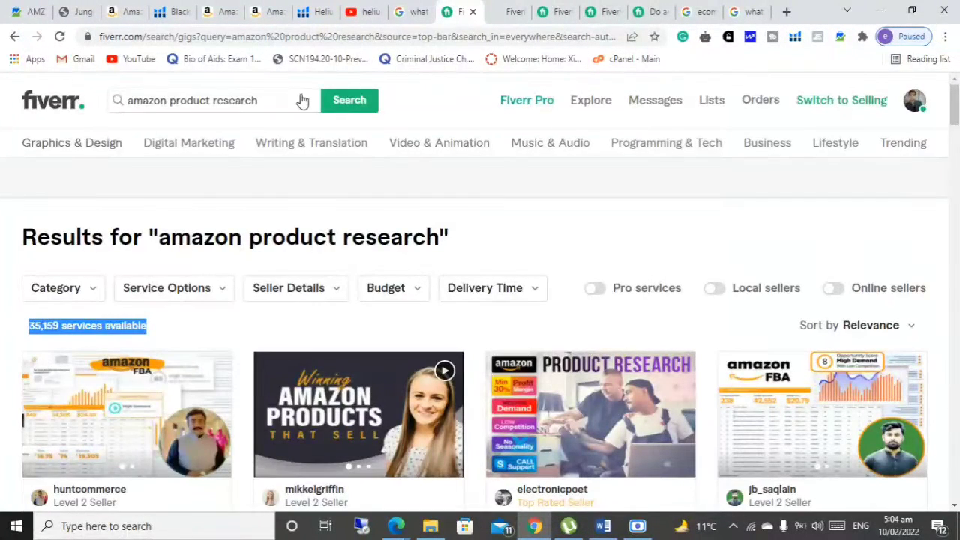
{"action": "left_click", "coordinate": [300, 95]}
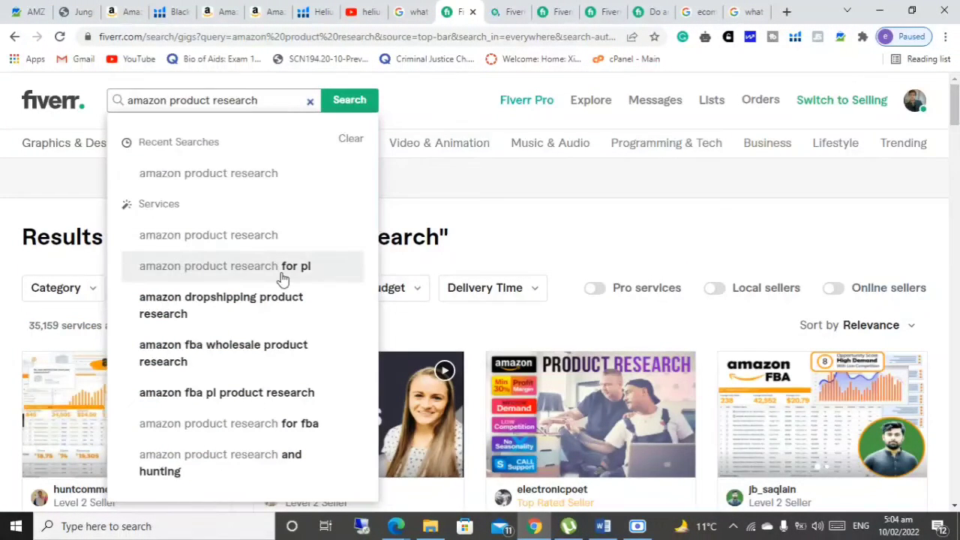
{"action": "left_click", "coordinate": [512, 12]}
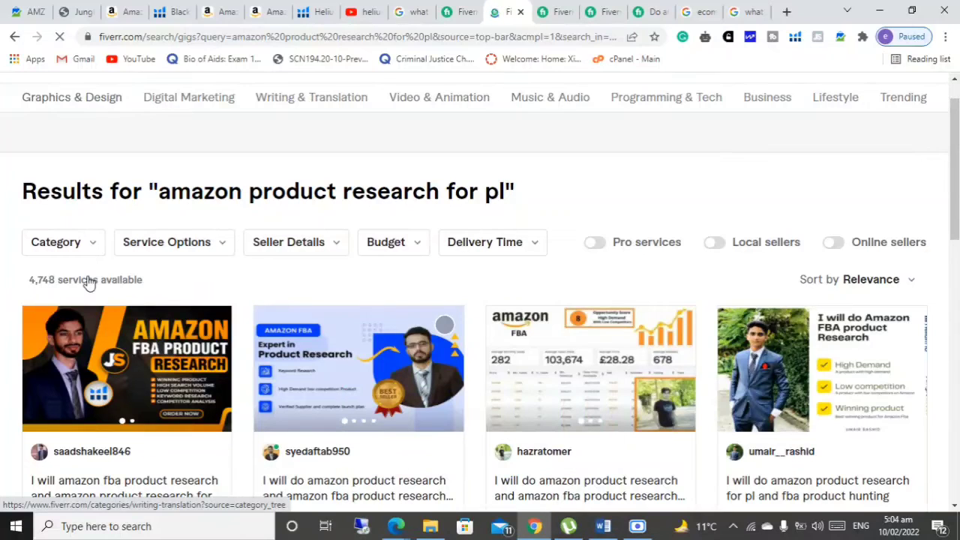
{"action": "left_click_drag", "start_coordinate": [29, 279], "coordinate": [89, 279]}
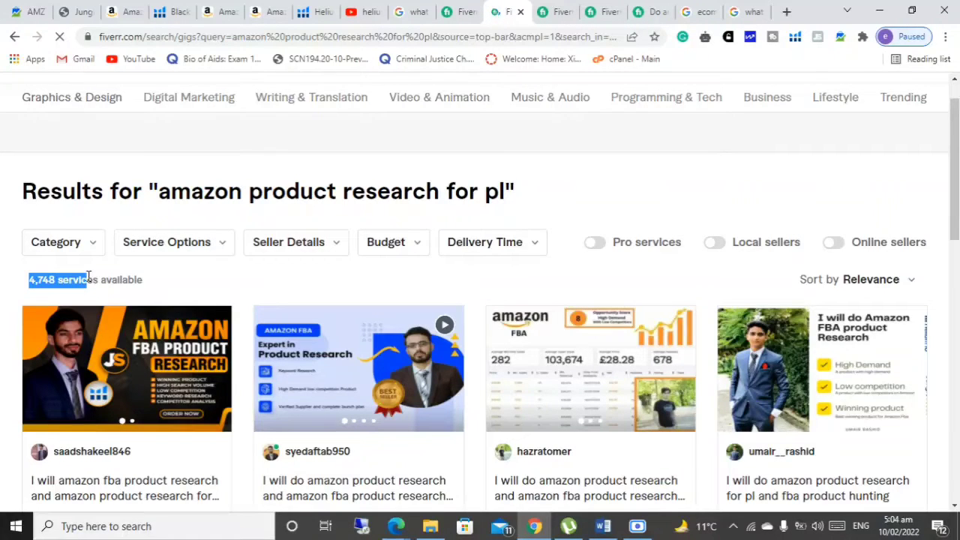
View the existing Amazon product hunting gig's overview, examining its title, SEO title, category and service type
{"action": "left_click", "coordinate": [556, 9]}
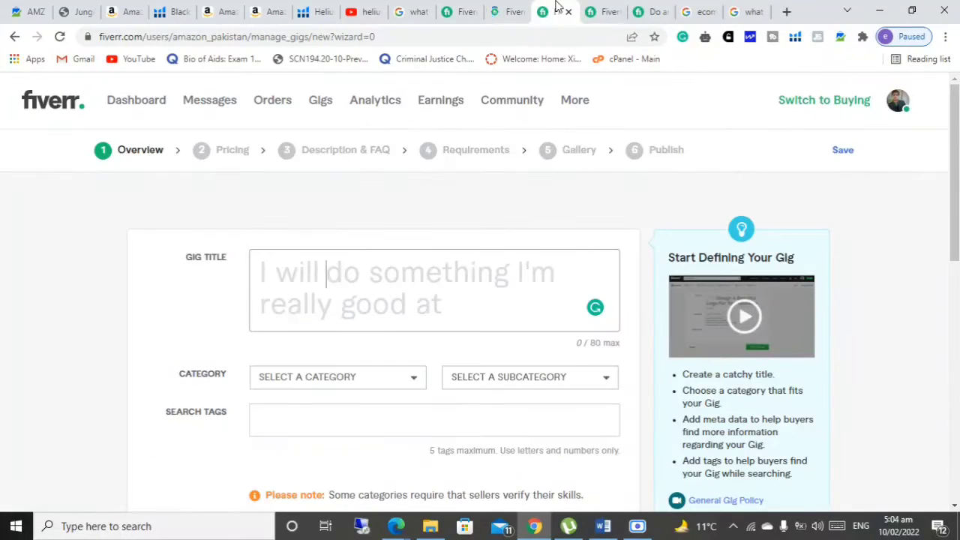
{"action": "left_click", "coordinate": [599, 6]}
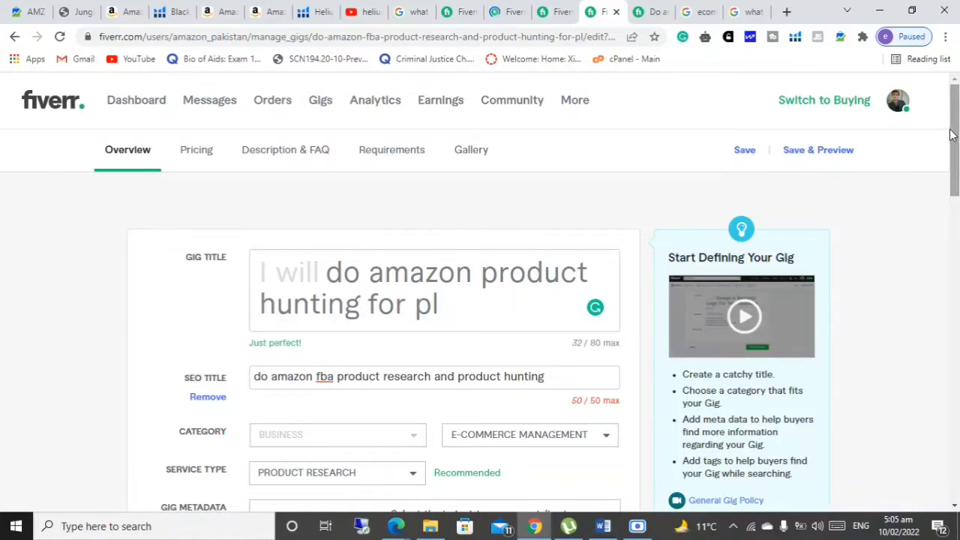
{"action": "left_click_drag", "start_coordinate": [955, 133], "coordinate": [954, 216]}
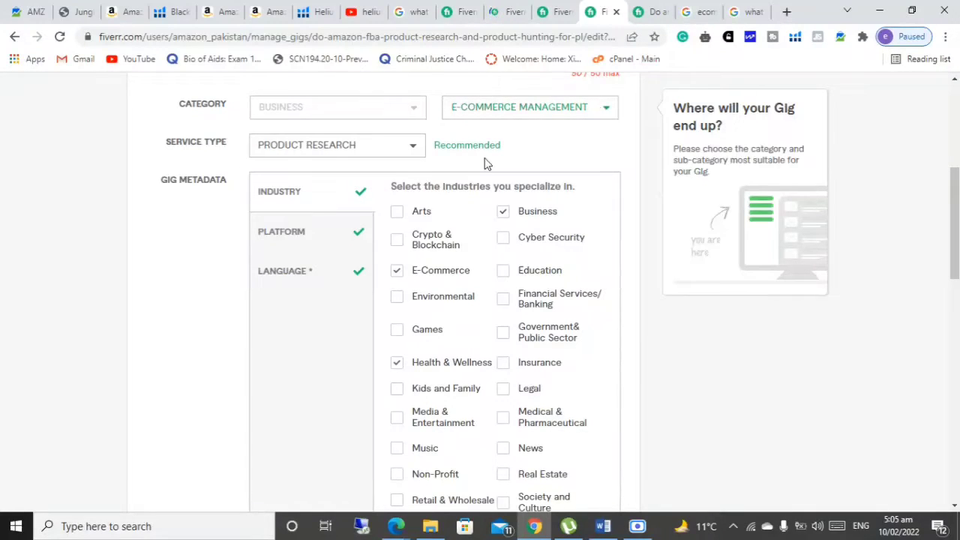
Examine the gig's industry, platform and language metadata, along with its search tags and the tag limit
{"action": "left_click", "coordinate": [397, 274]}
{"action": "left_click", "coordinate": [287, 237]}
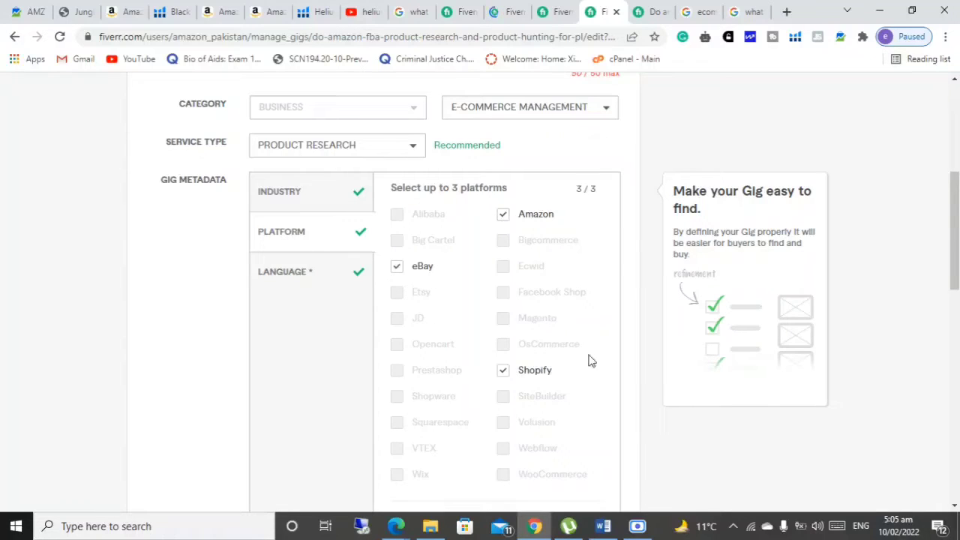
{"action": "left_click", "coordinate": [290, 280]}
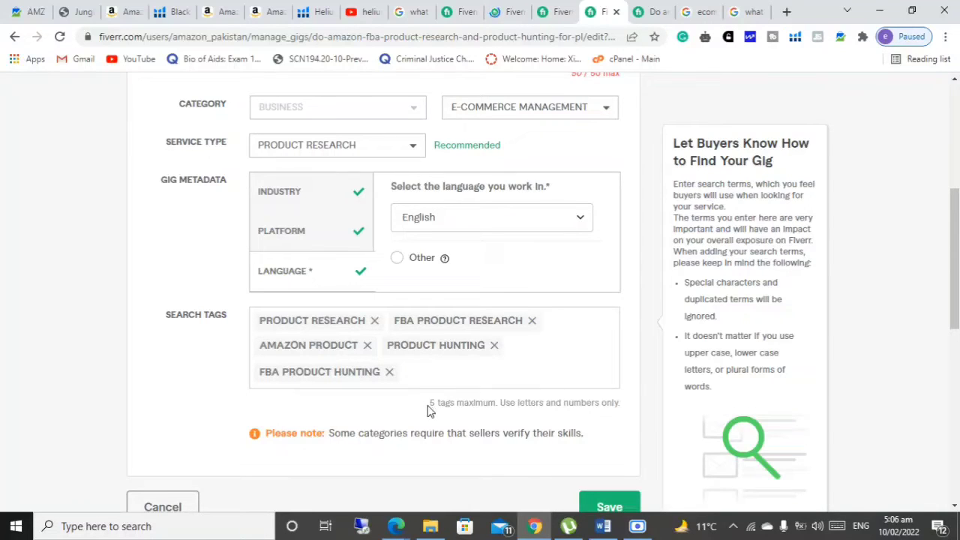
{"action": "left_click_drag", "start_coordinate": [432, 402], "coordinate": [495, 402]}
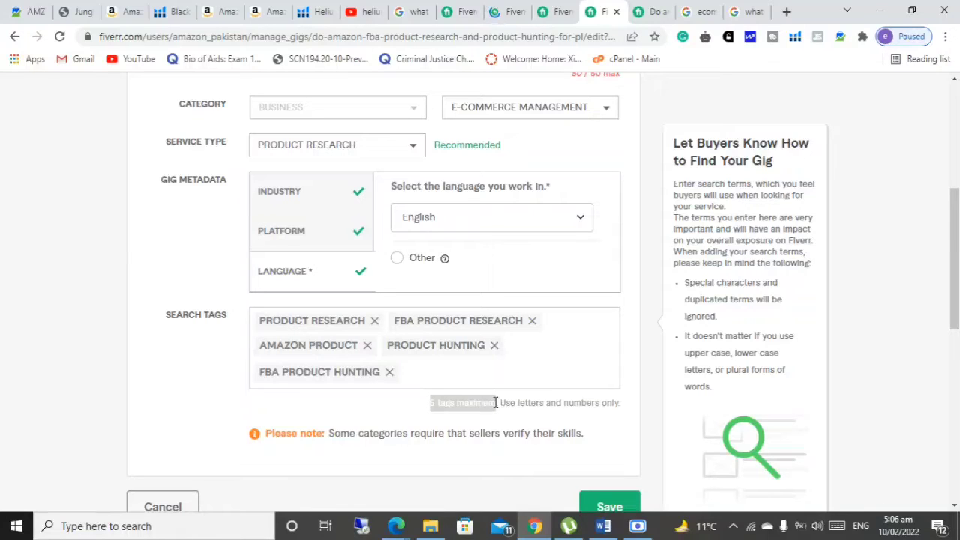
{"action": "left_click", "coordinate": [381, 410]}
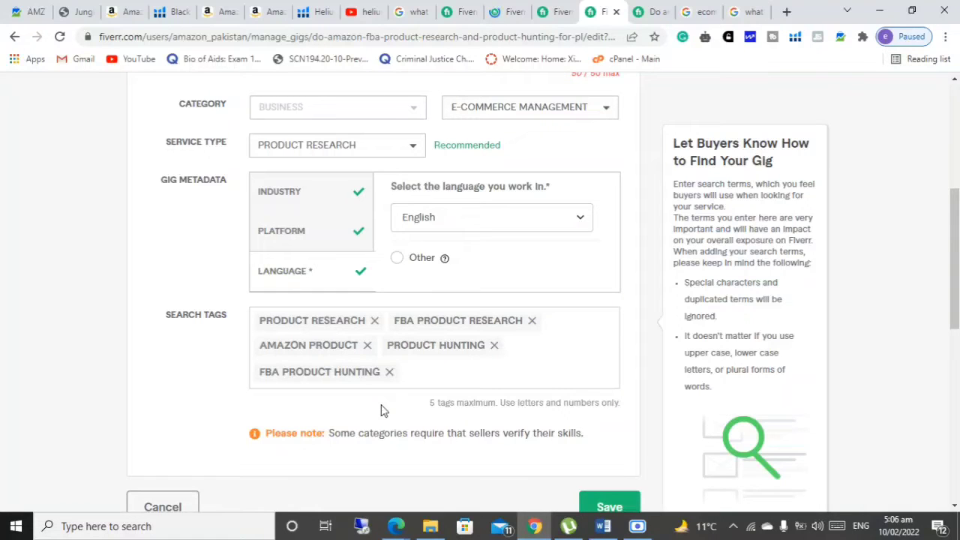
Read the titles of competing gigs in the "amazon product research" search results
{"action": "left_click", "coordinate": [458, 10]}
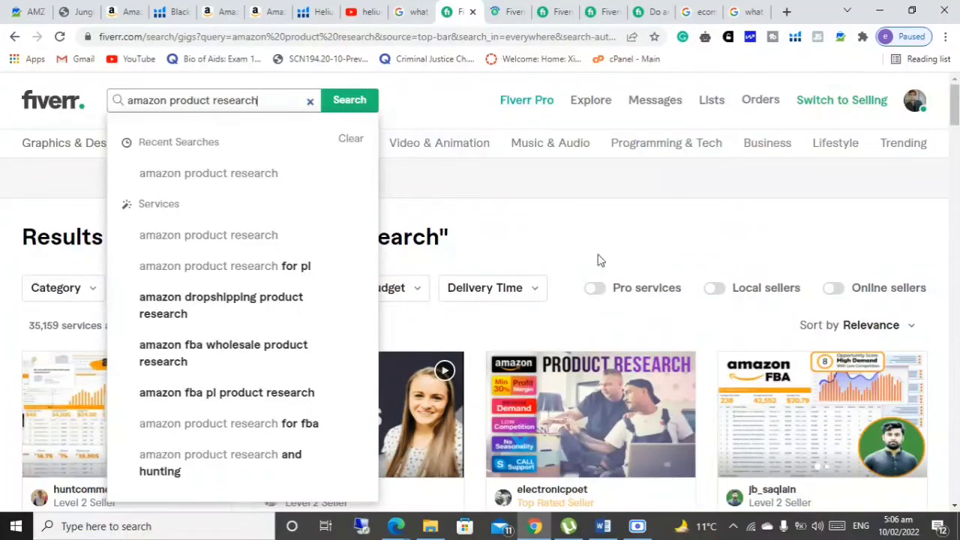
{"action": "left_click", "coordinate": [632, 231]}
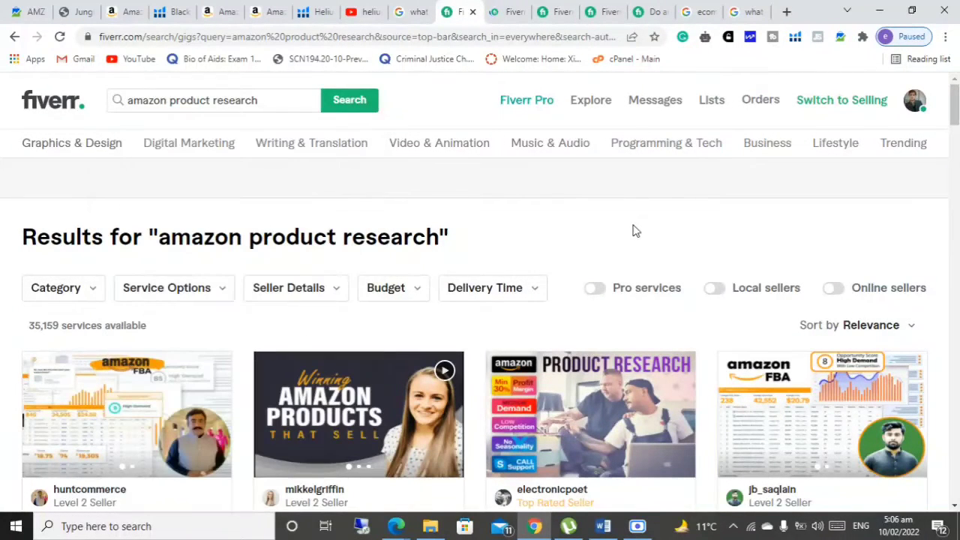
{"action": "scroll", "coordinate": [480, 291], "scroll_direction": "down", "scroll_amount": 1}
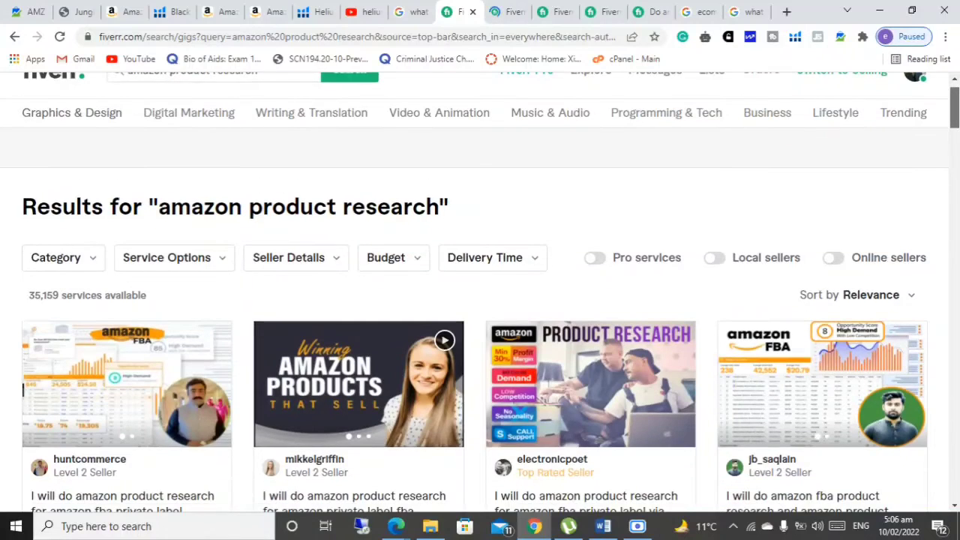
{"action": "scroll", "coordinate": [479, 292], "scroll_direction": "up", "scroll_amount": 1}
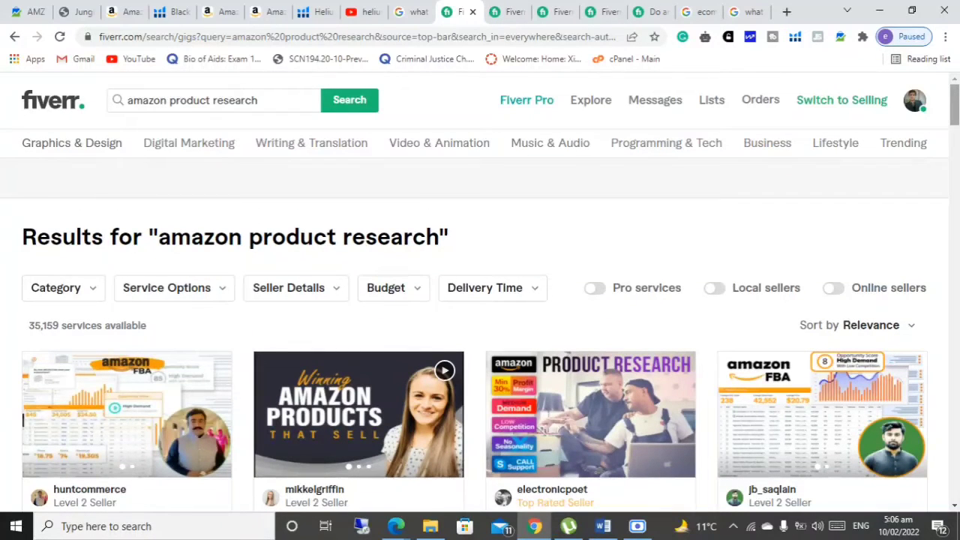
{"action": "scroll", "coordinate": [480, 292], "scroll_direction": "down", "scroll_amount": 3}
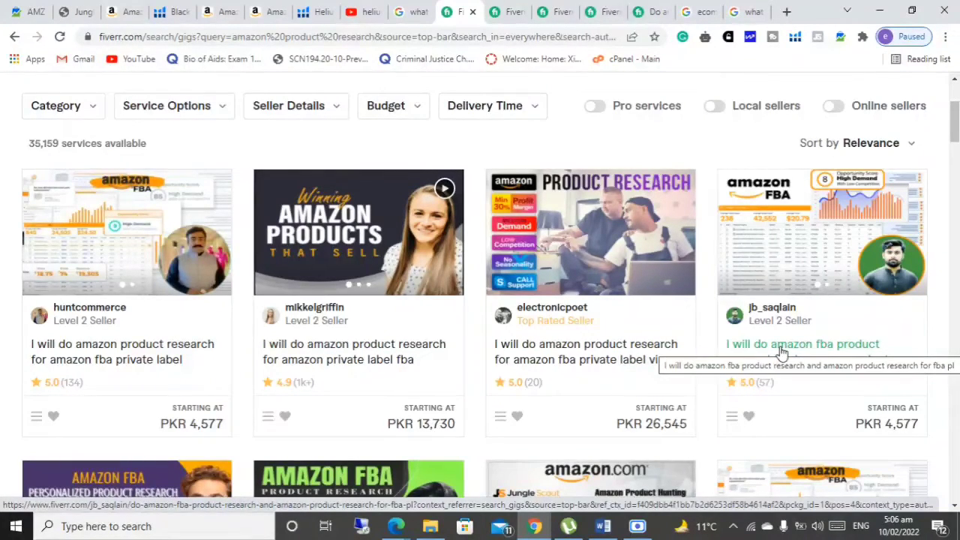
Examine the related tags on a competitor's product research gig and compare them with the existing gig's search tags
{"action": "left_click", "coordinate": [647, 11]}
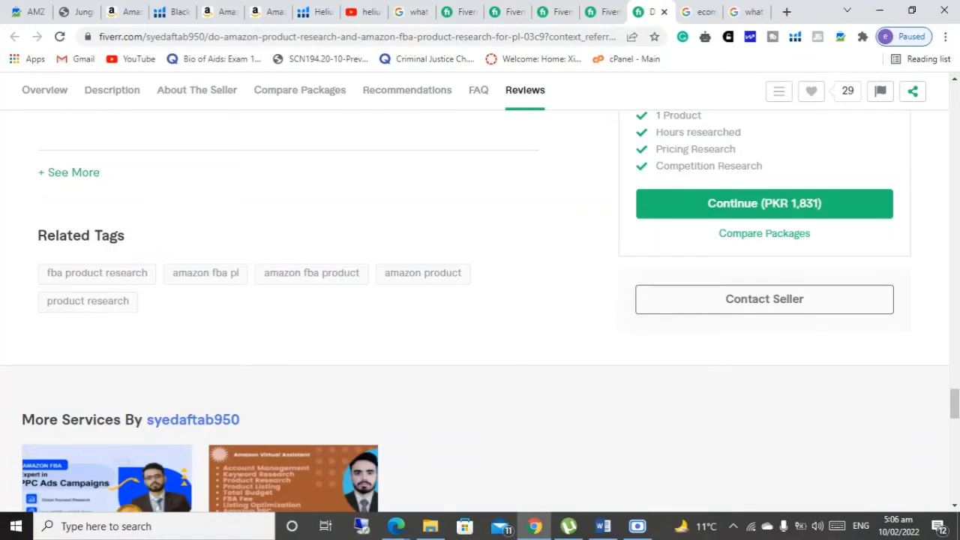
{"action": "mouse_move", "coordinate": [953, 402]}
{"action": "left_mouse_down"}
{"action": "mouse_move", "coordinate": [951, 381]}
{"action": "mouse_move", "coordinate": [951, 416]}
{"action": "left_mouse_up"}
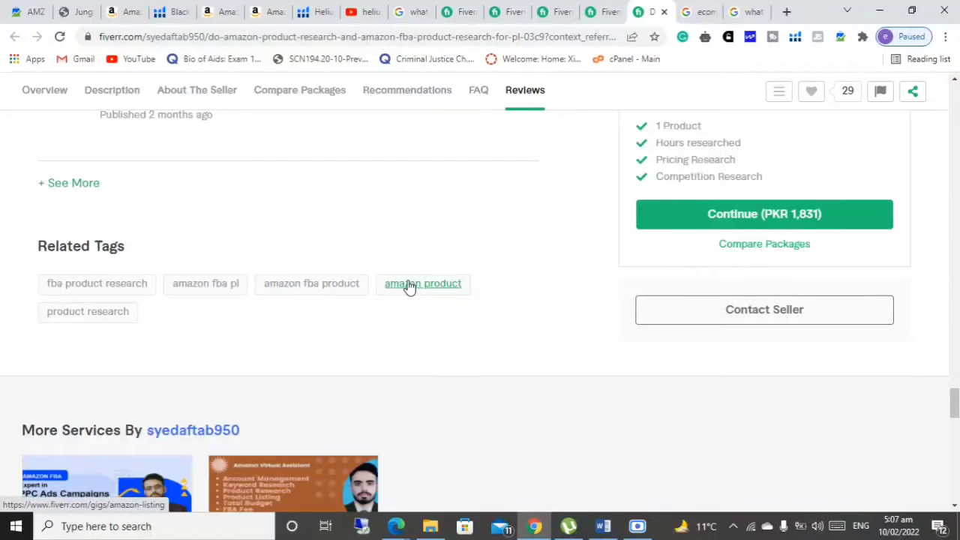
{"action": "left_click", "coordinate": [545, 11]}
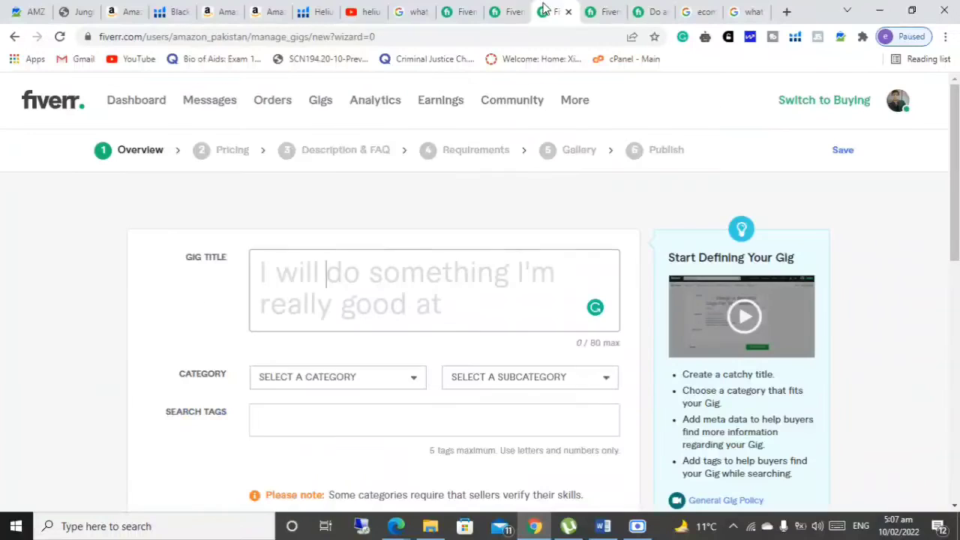
{"action": "left_click", "coordinate": [593, 11]}
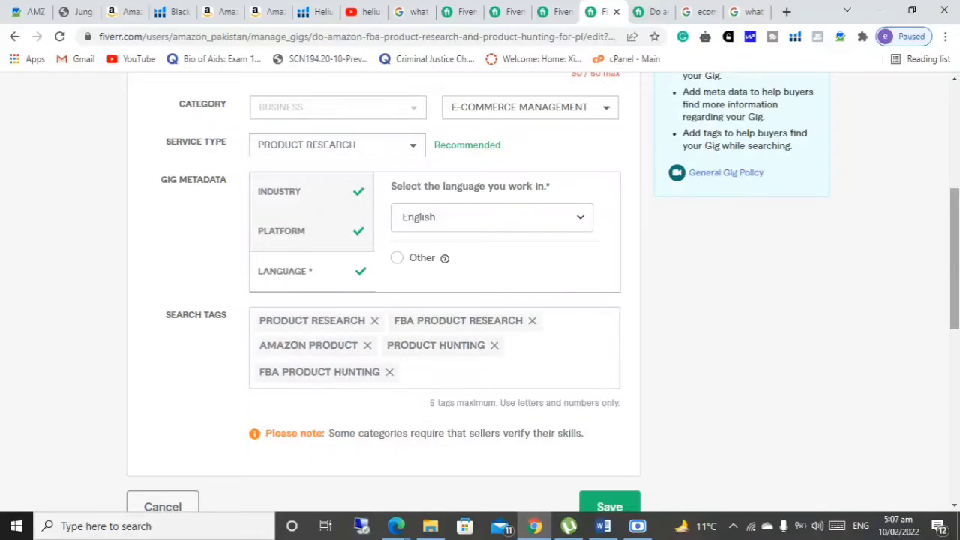
{"action": "left_click_drag", "start_coordinate": [950, 258], "coordinate": [952, 273]}
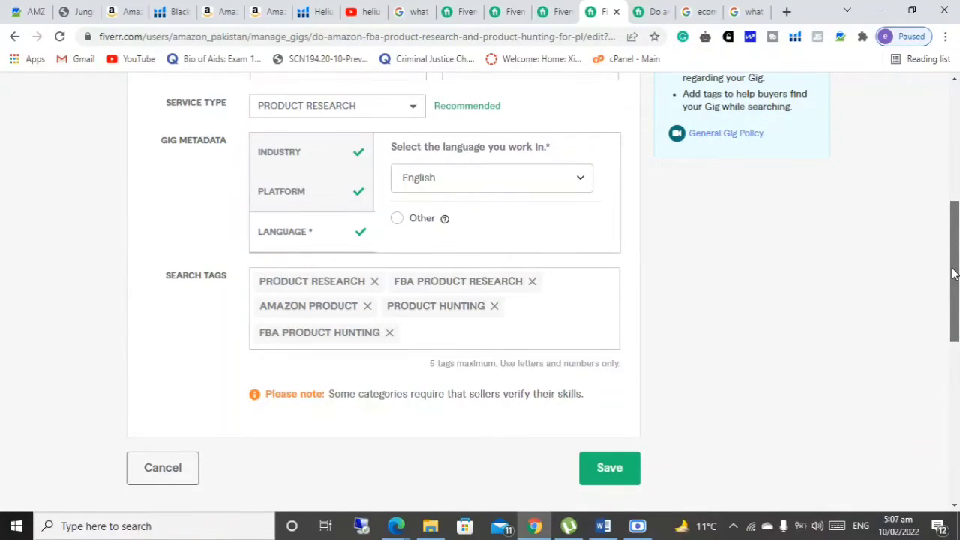
Review the existing gig's pricing packages, including the Basic package's description, delivery time and number of products
{"action": "left_click_drag", "start_coordinate": [952, 273], "coordinate": [945, 154]}
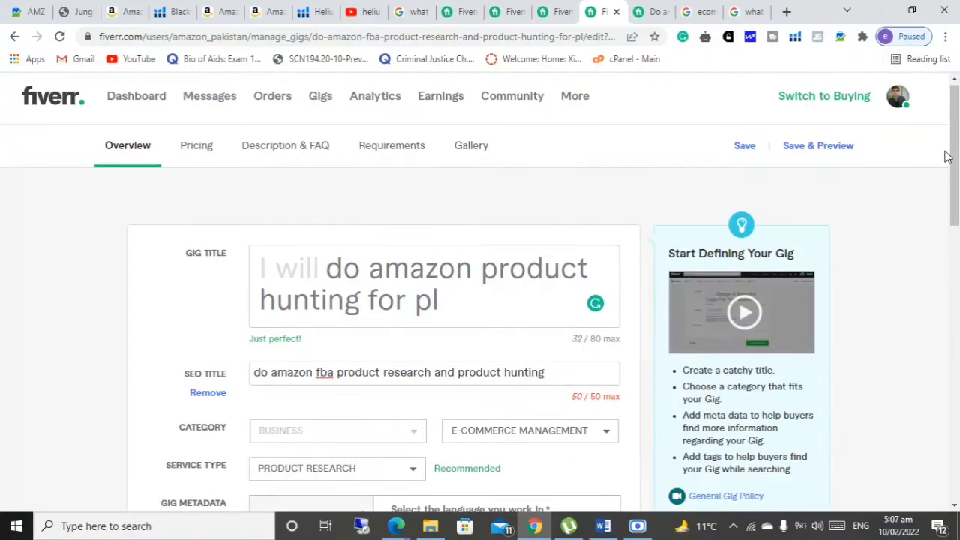
{"action": "left_click", "coordinate": [197, 153]}
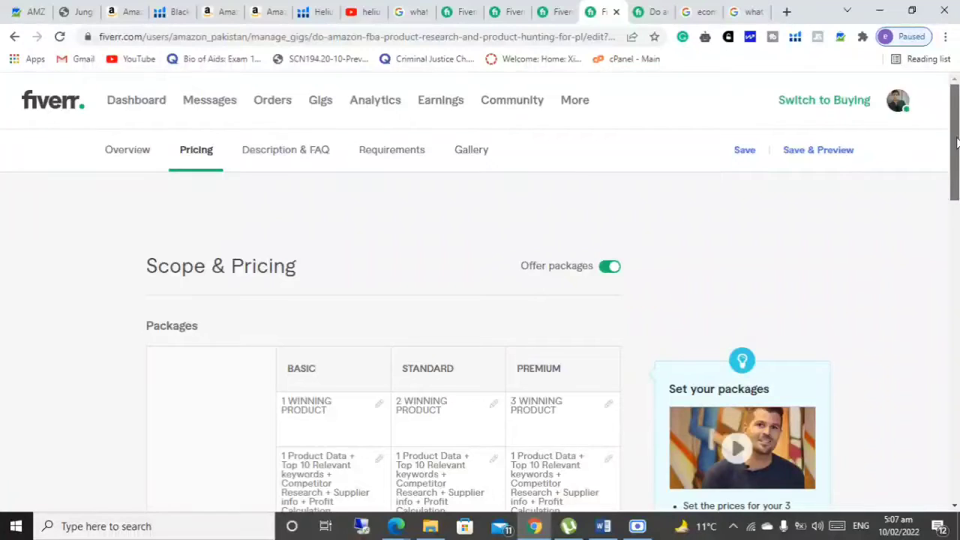
{"action": "left_click_drag", "start_coordinate": [955, 140], "coordinate": [952, 189]}
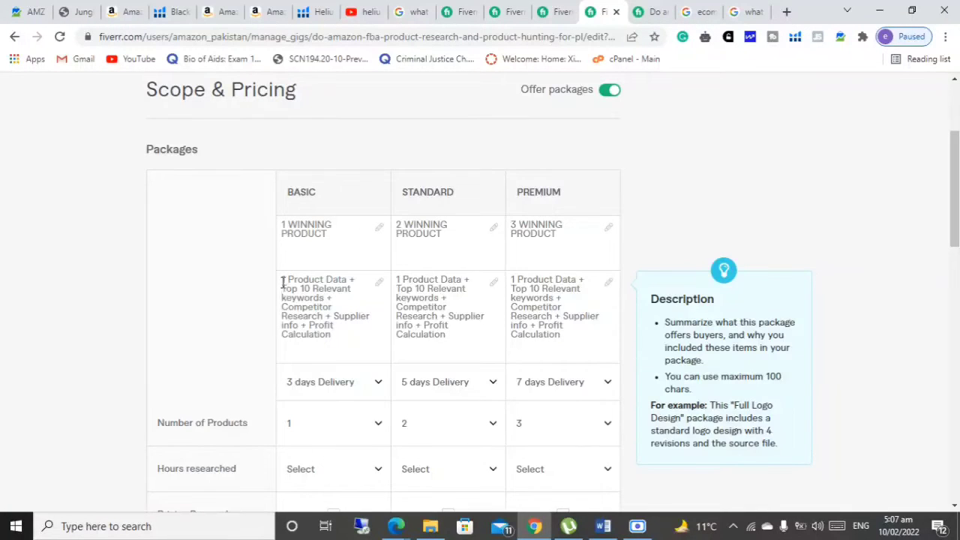
{"action": "left_click_drag", "start_coordinate": [283, 282], "coordinate": [330, 336]}
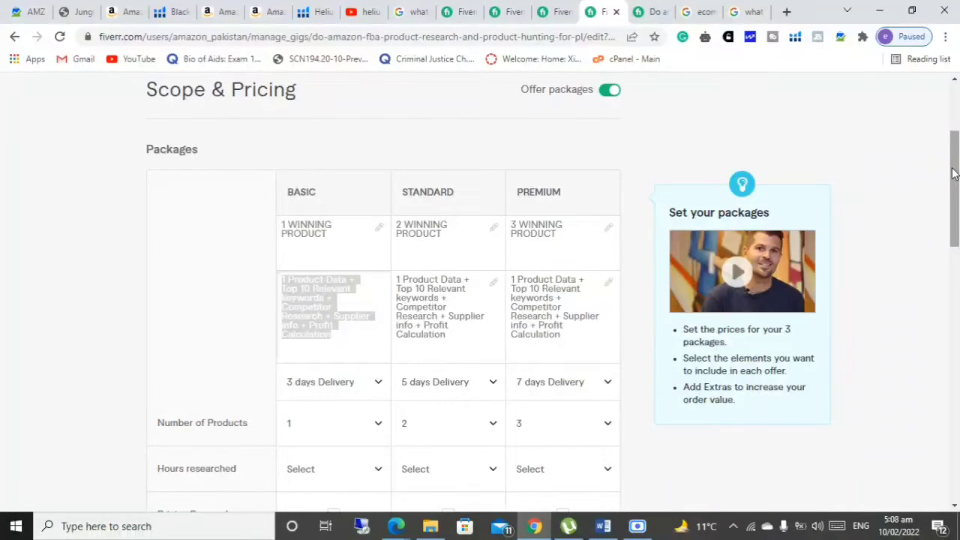
{"action": "left_click_drag", "start_coordinate": [952, 174], "coordinate": [934, 116]}
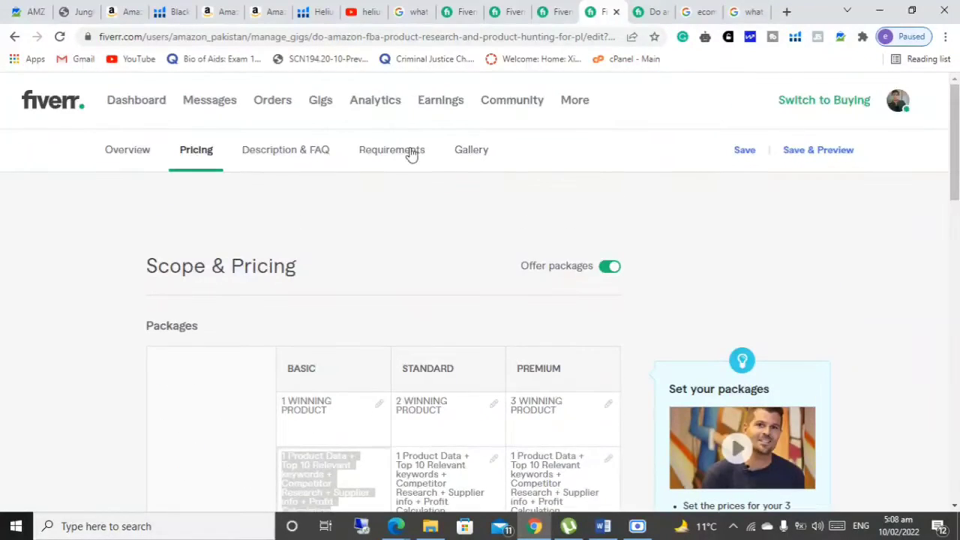
View the gig's description and FAQ section, and look up keyword suggestions for "amazon product research" in the marketplace search
{"action": "left_click", "coordinate": [261, 156]}
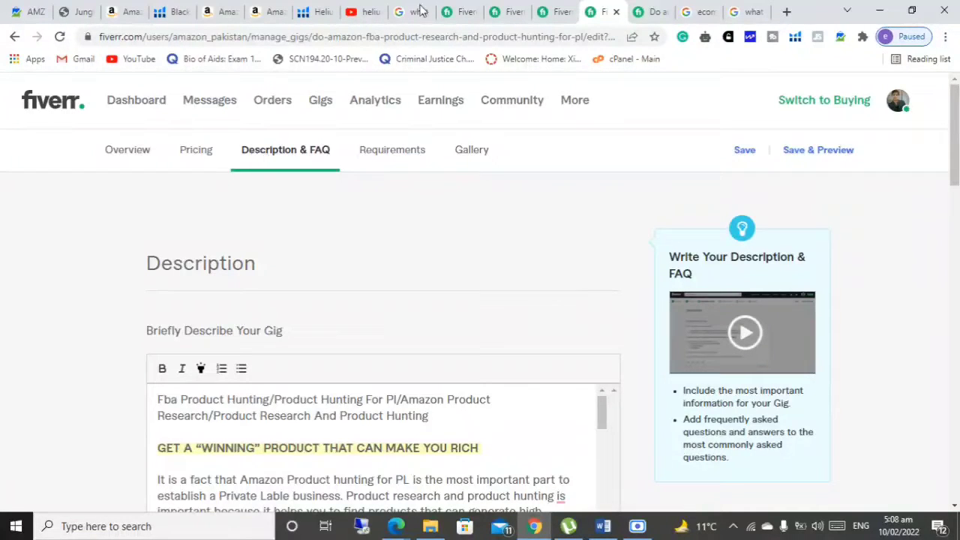
{"action": "left_click", "coordinate": [466, 9]}
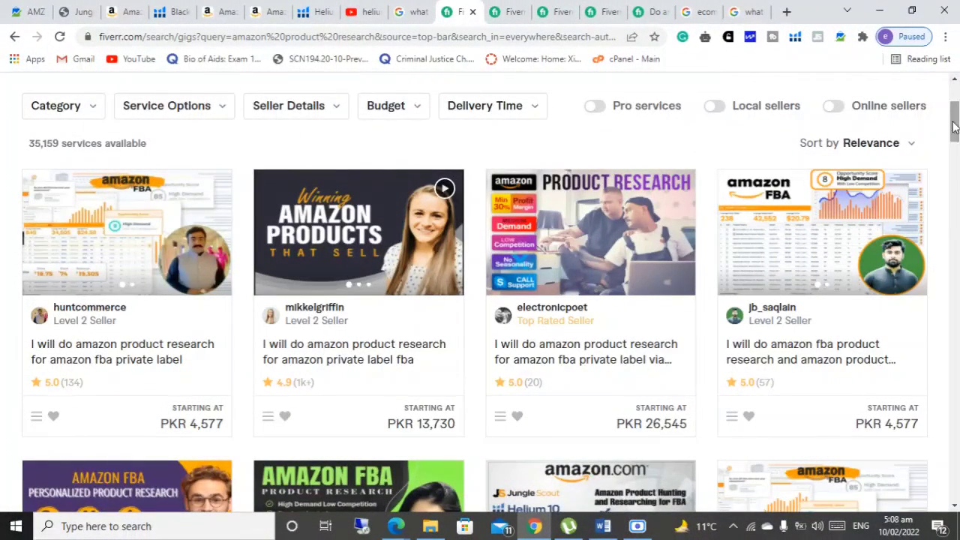
{"action": "scroll", "coordinate": [954, 128], "scroll_direction": "up", "scroll_amount": 3}
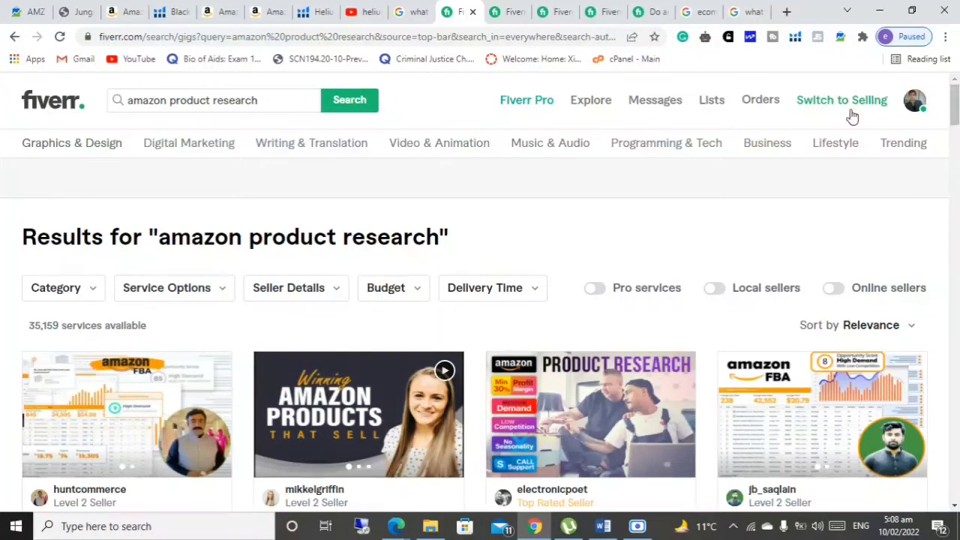
{"action": "left_click", "coordinate": [277, 102]}
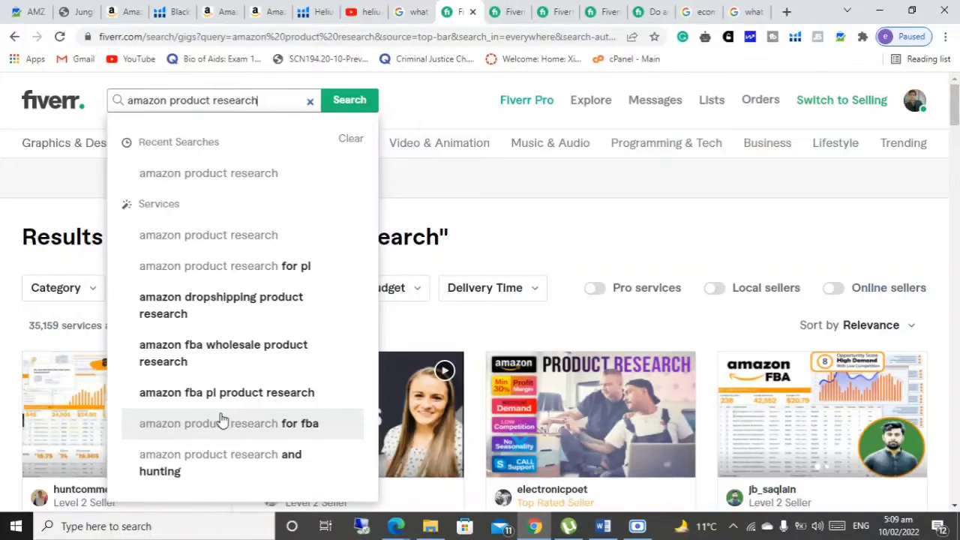
Return to the existing gig's description and examine its opening keyword line and the highlighted "GET A “WINNING” PRODUCT THAT CAN MAKE YOU RICH" headline
{"action": "left_click", "coordinate": [600, 9]}
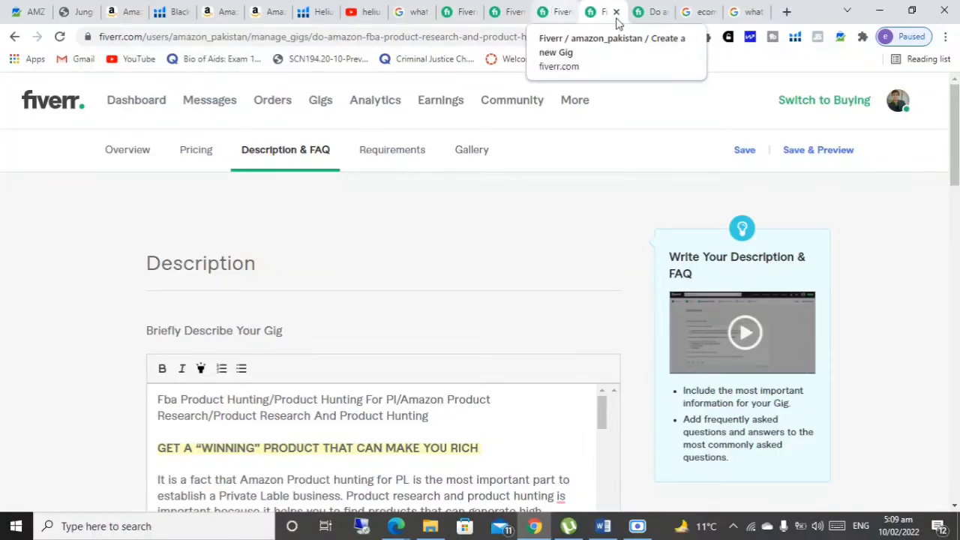
{"action": "left_click_drag", "start_coordinate": [954, 150], "coordinate": [954, 197]}
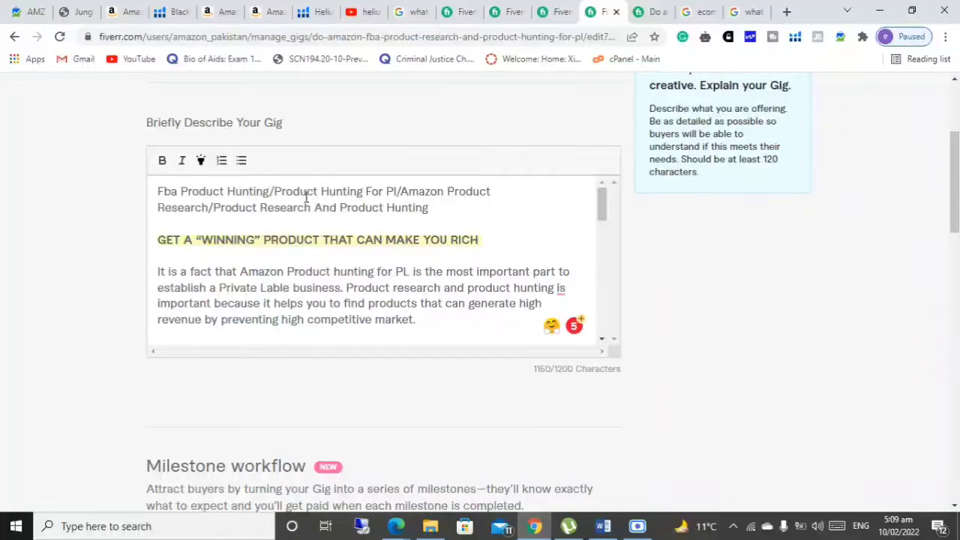
{"action": "left_click_drag", "start_coordinate": [157, 192], "coordinate": [488, 192]}
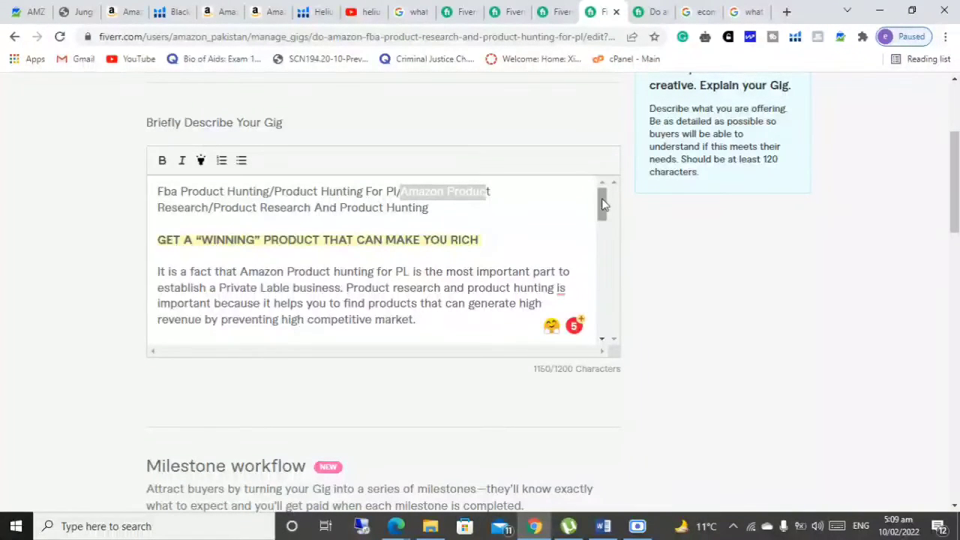
{"action": "left_click_drag", "start_coordinate": [603, 203], "coordinate": [603, 210]}
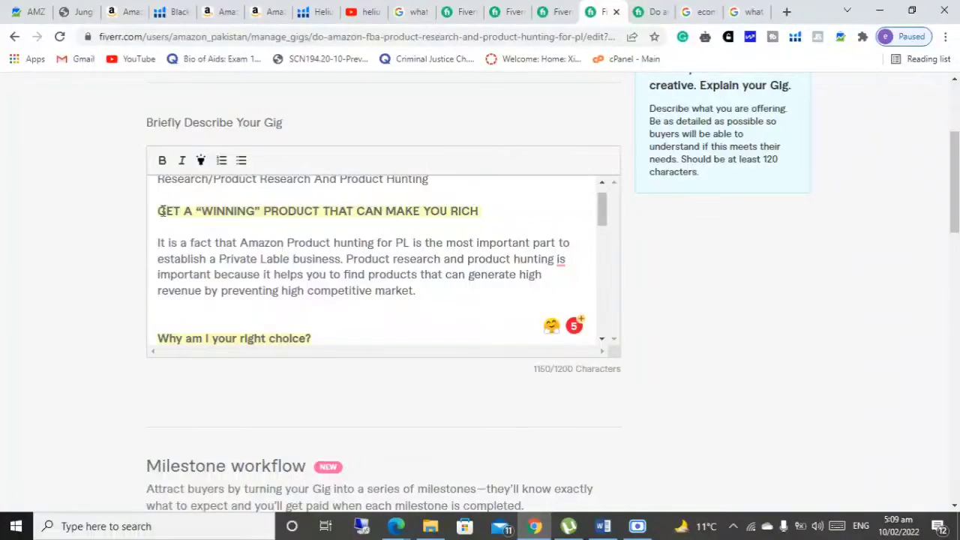
{"action": "left_click_drag", "start_coordinate": [165, 212], "coordinate": [479, 211]}
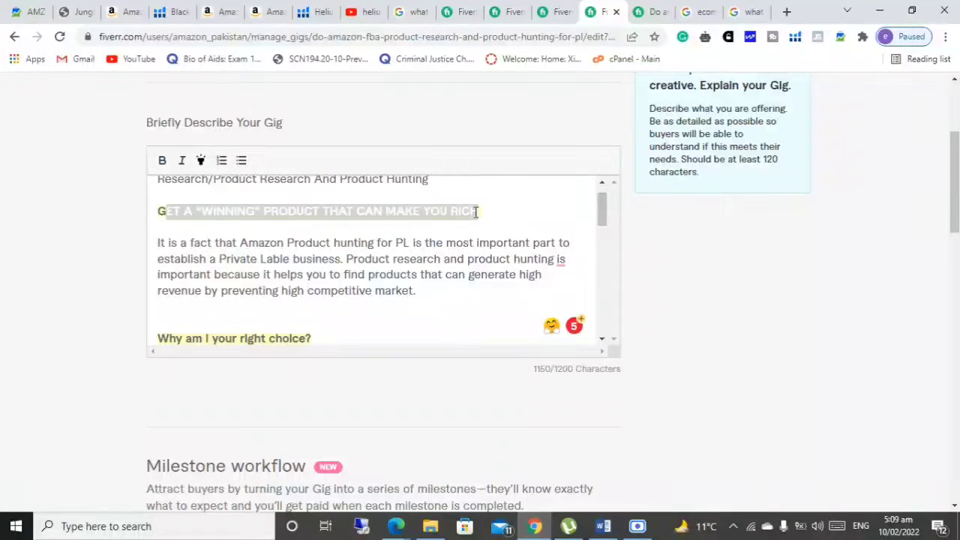
{"action": "left_click", "coordinate": [499, 212]}
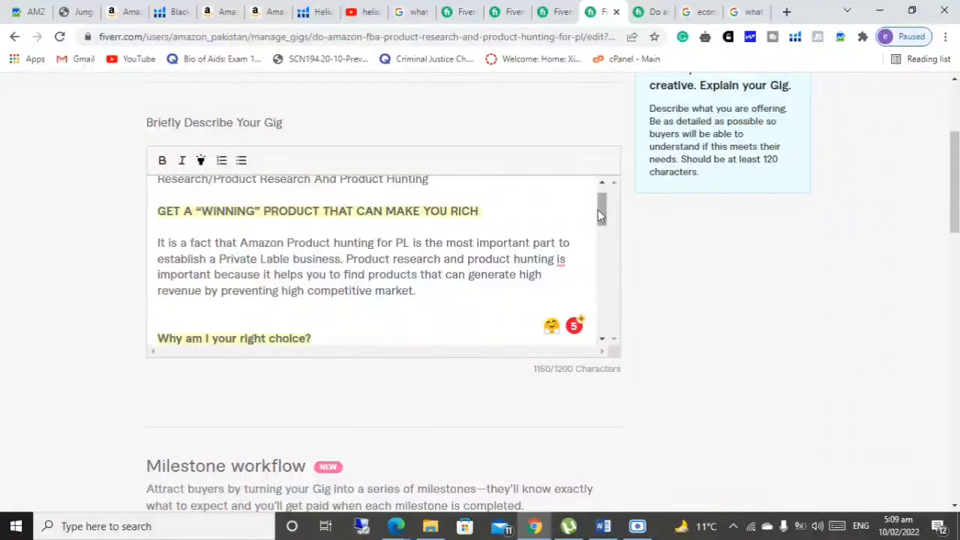
Examine how keywords such as "Amazon Product hunting for PL" and "Product research" are worked into the description's introduction and seller background paragraphs
{"action": "left_click_drag", "start_coordinate": [597, 209], "coordinate": [600, 215]}
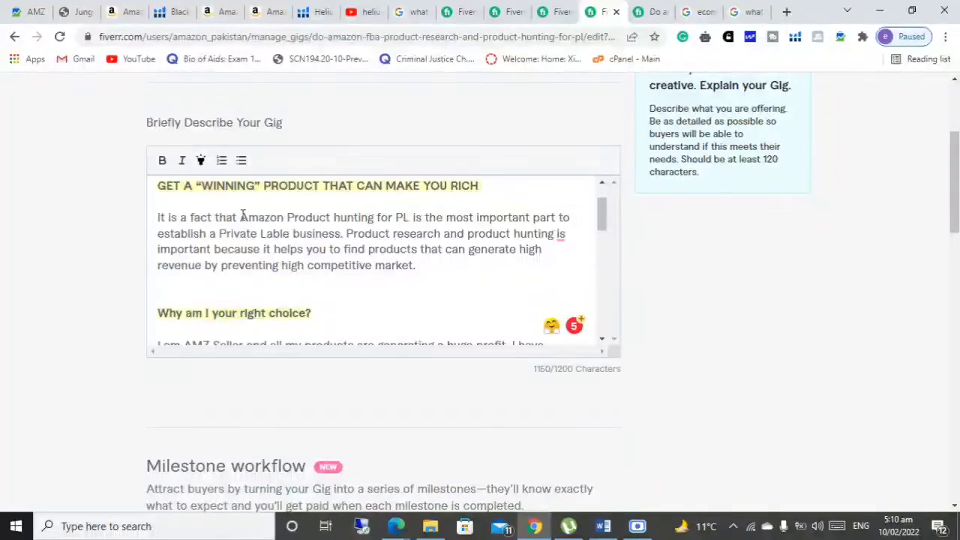
{"action": "left_click_drag", "start_coordinate": [240, 216], "coordinate": [409, 217]}
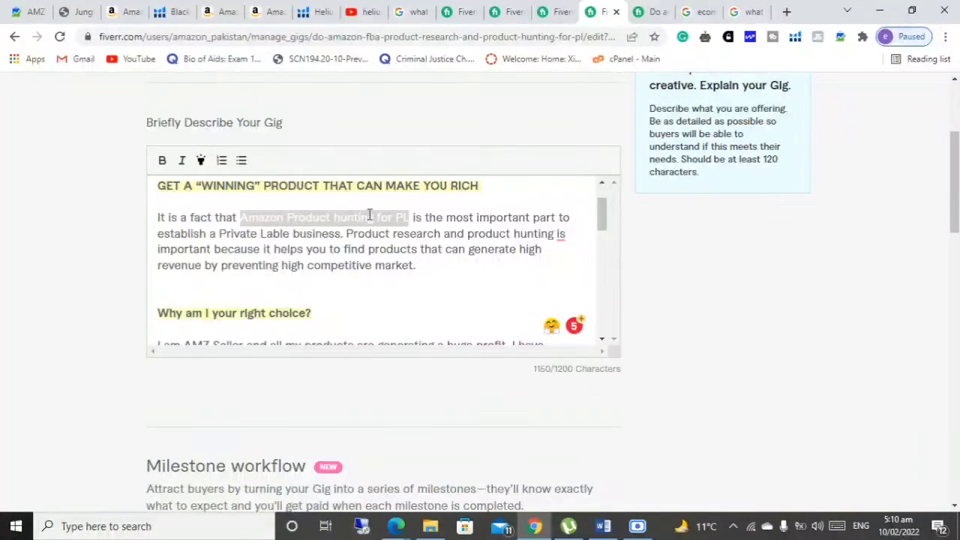
{"action": "left_click_drag", "start_coordinate": [346, 233], "coordinate": [443, 236]}
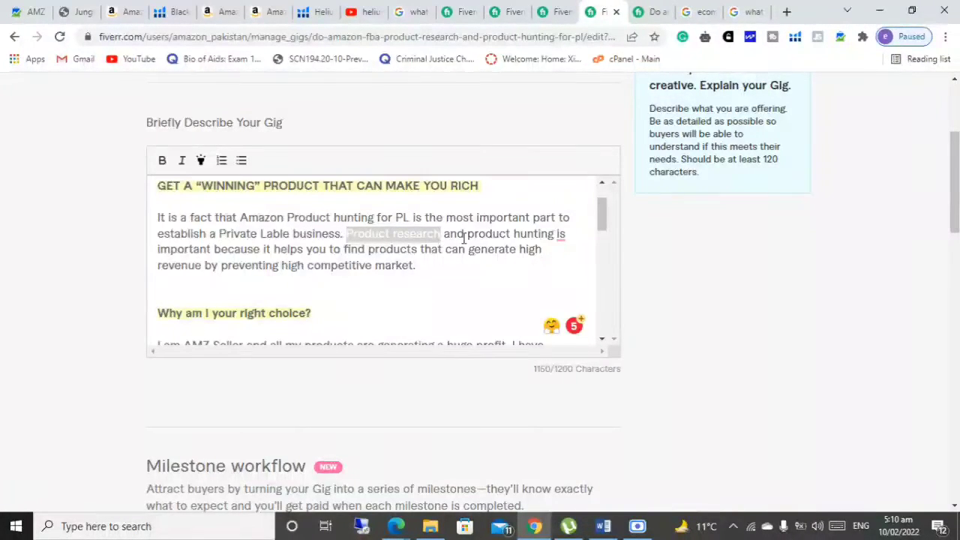
{"action": "left_click_drag", "start_coordinate": [467, 234], "coordinate": [602, 250]}
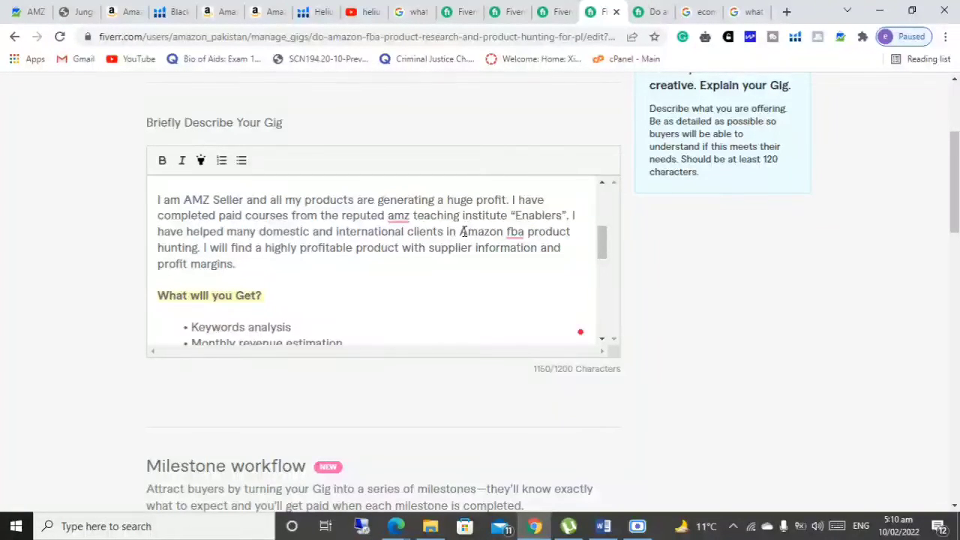
{"action": "left_click_drag", "start_coordinate": [460, 231], "coordinate": [196, 252]}
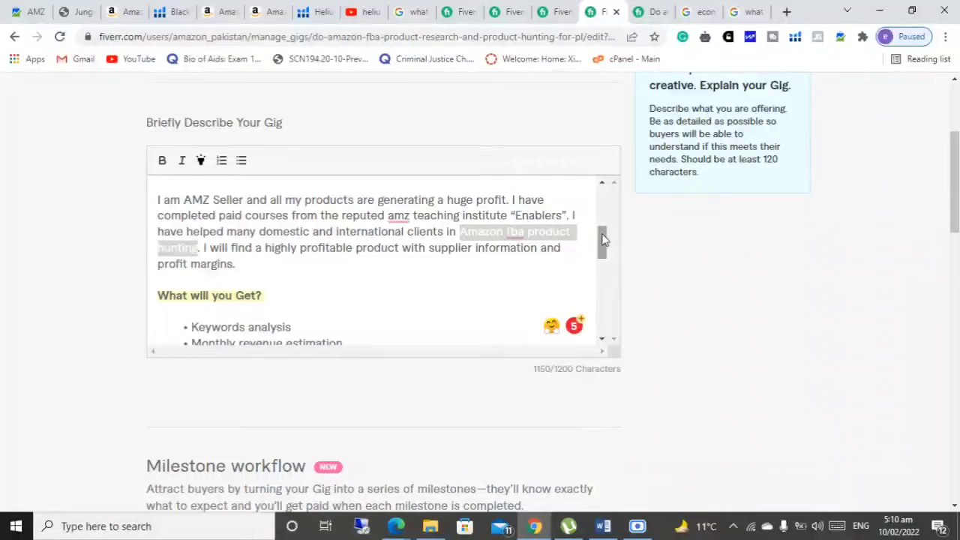
Review the bullet lists under "What will you Get?" and "Your FBA Product will have" in the gig description
{"action": "left_click_drag", "start_coordinate": [604, 238], "coordinate": [604, 260]}
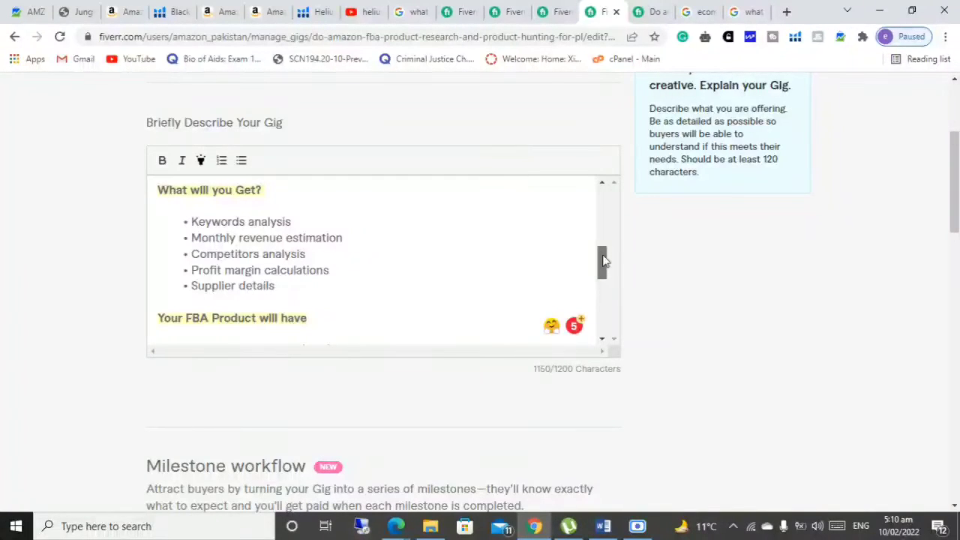
{"action": "left_click_drag", "start_coordinate": [604, 260], "coordinate": [603, 266]}
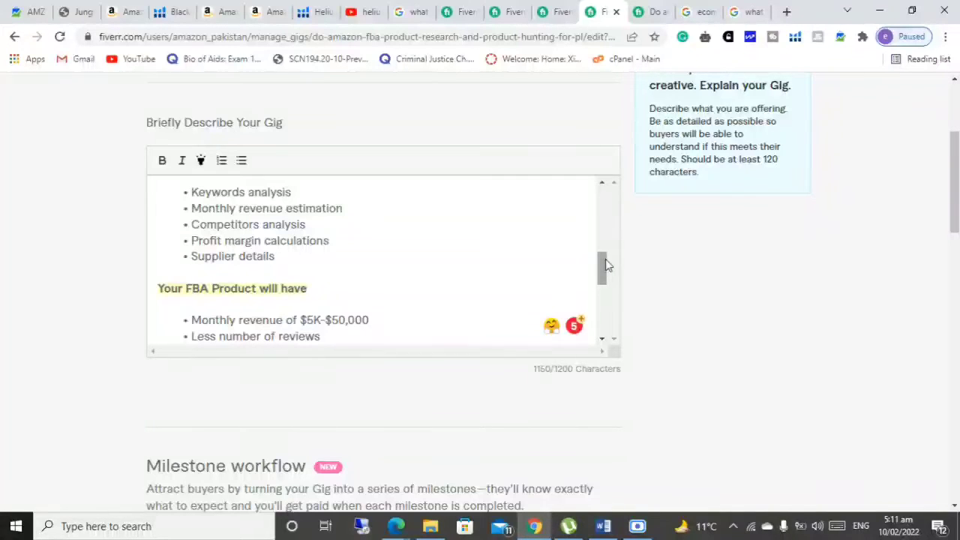
{"action": "left_click_drag", "start_coordinate": [956, 201], "coordinate": [952, 160]}
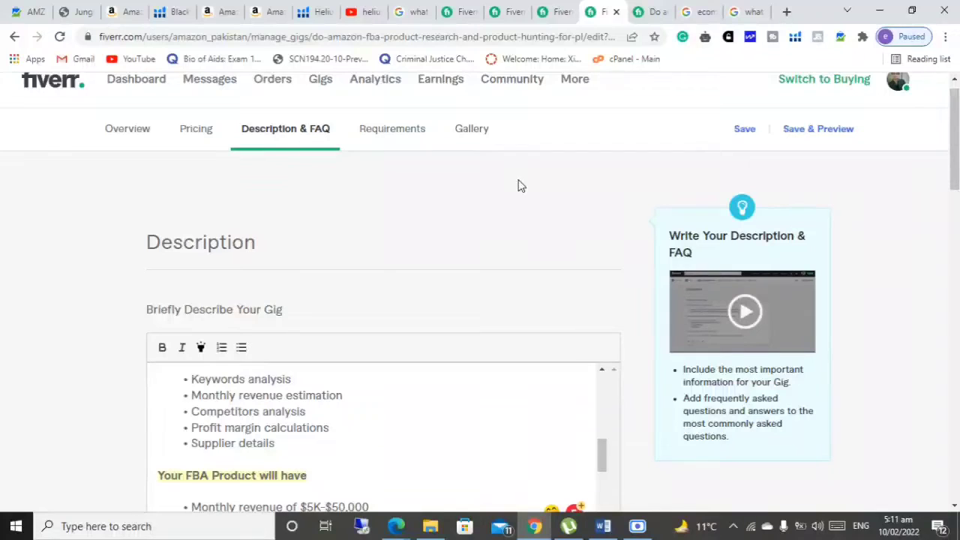
View the gig's gallery section and read the gig image guidelines on naming image files for search engine optimization, then close the guidelines
{"action": "left_click", "coordinate": [473, 133]}
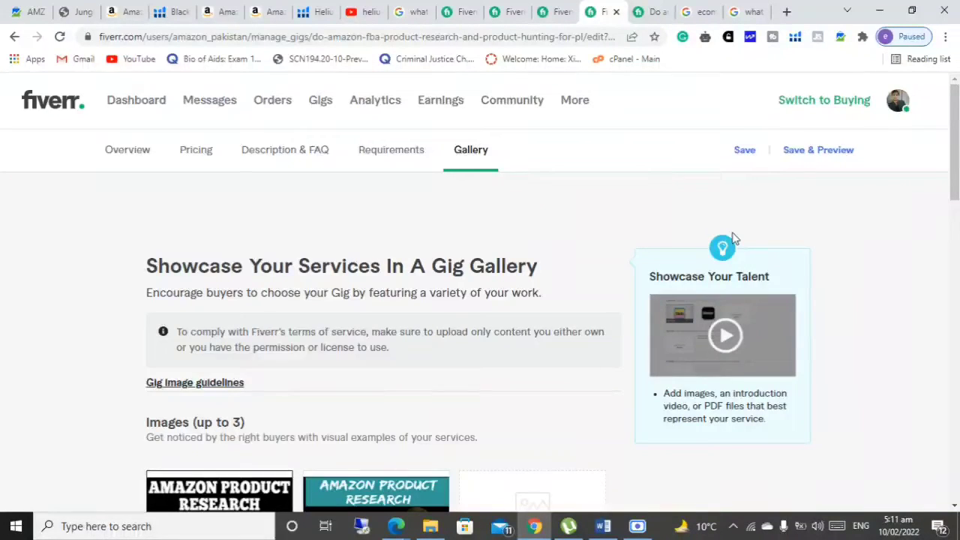
{"action": "mouse_move", "coordinate": [955, 159]}
{"action": "left_mouse_down"}
{"action": "mouse_move", "coordinate": [957, 290]}
{"action": "mouse_move", "coordinate": [949, 160]}
{"action": "left_mouse_up"}
{"action": "left_click", "coordinate": [220, 384]}
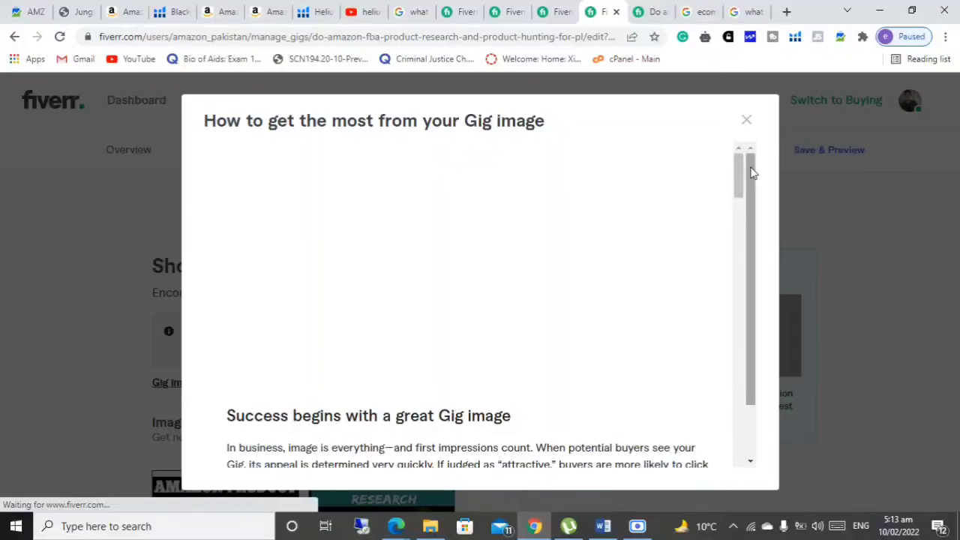
{"action": "left_click_drag", "start_coordinate": [739, 172], "coordinate": [739, 252]}
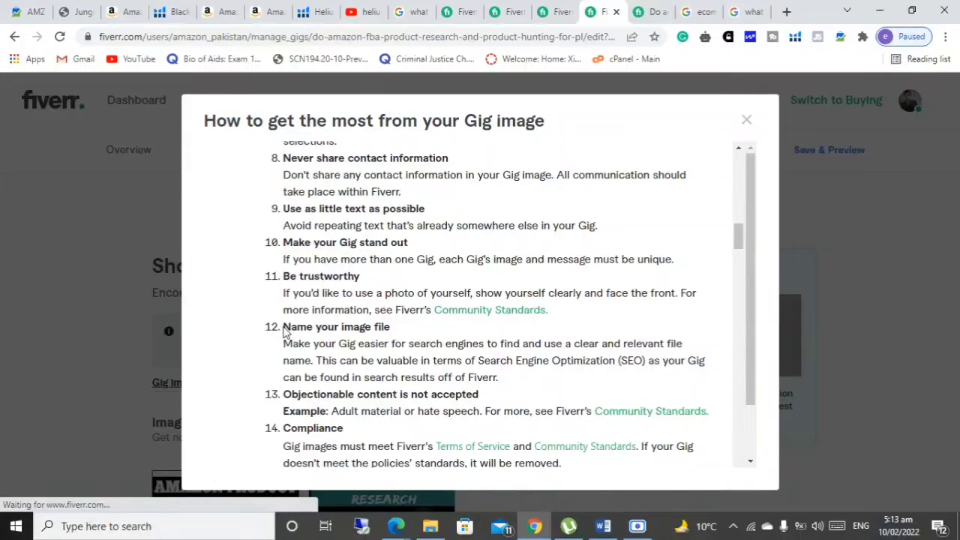
{"action": "left_click_drag", "start_coordinate": [285, 330], "coordinate": [389, 328]}
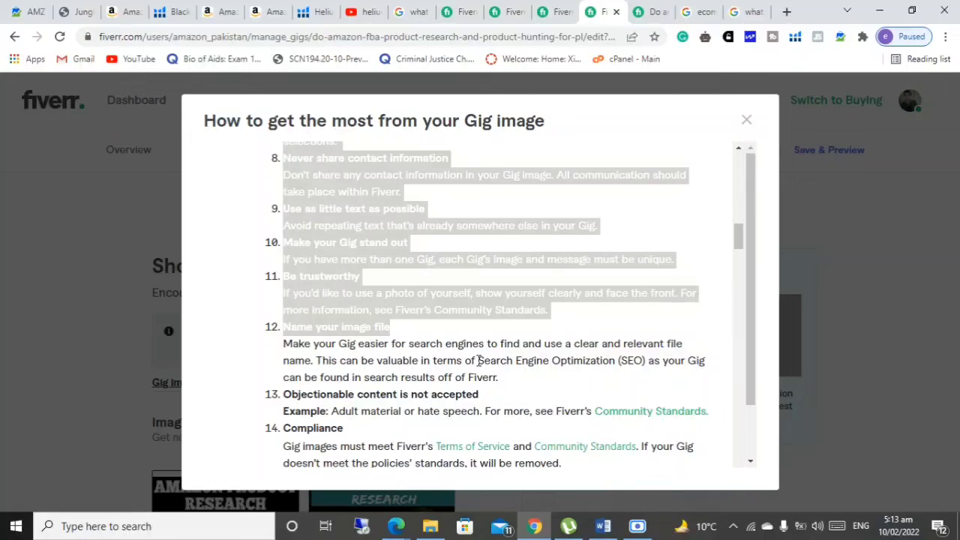
{"action": "left_click_drag", "start_coordinate": [478, 360], "coordinate": [646, 362]}
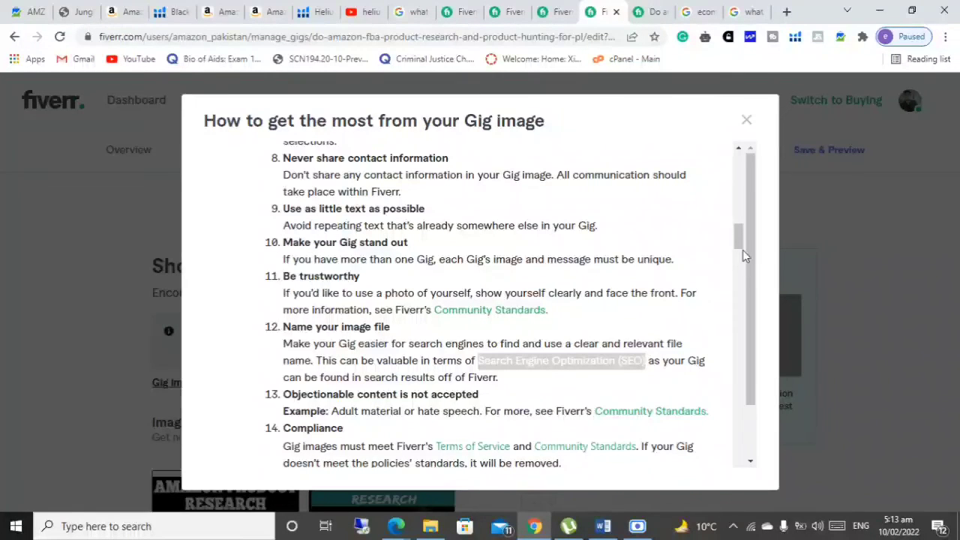
{"action": "left_click", "coordinate": [746, 122]}
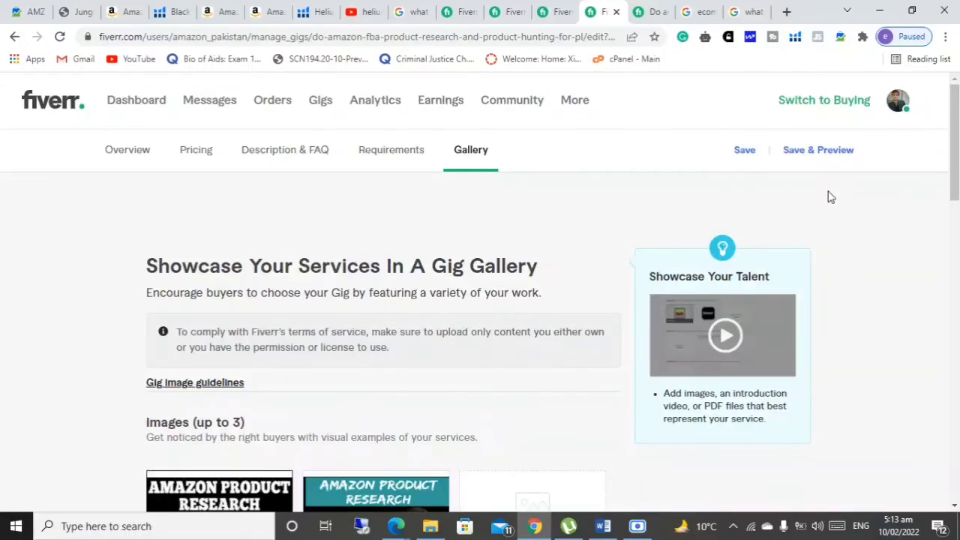